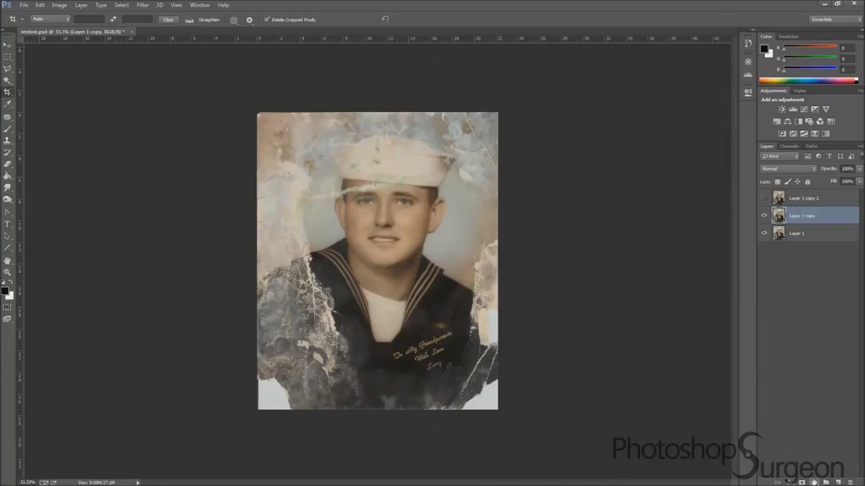
Step: Brighten the photo with Levels on a fresh merged copy and clone away the hat's green stains
click(788, 168)
click(783, 292)
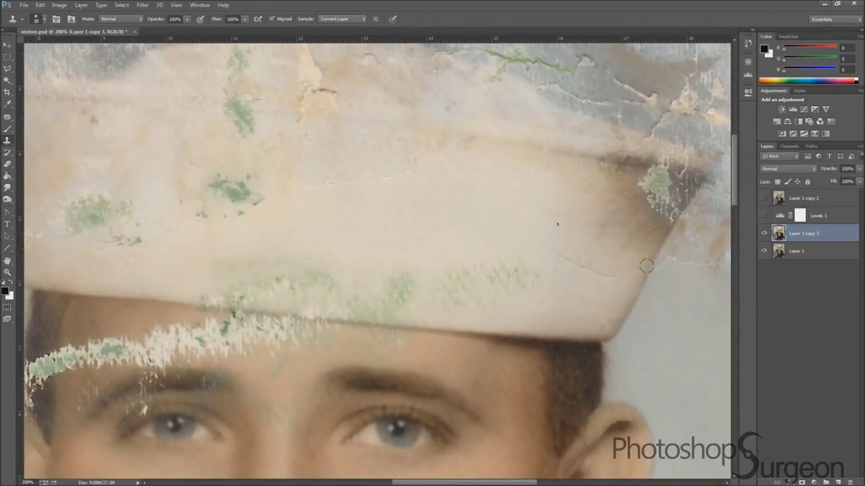
scroll(493, 232, down, 2)
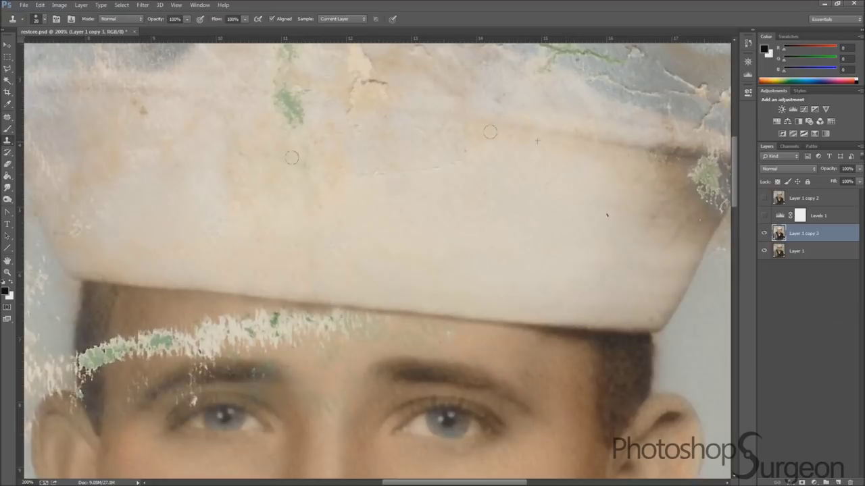
alt+click(326, 103)
drag(289, 104, 273, 106)
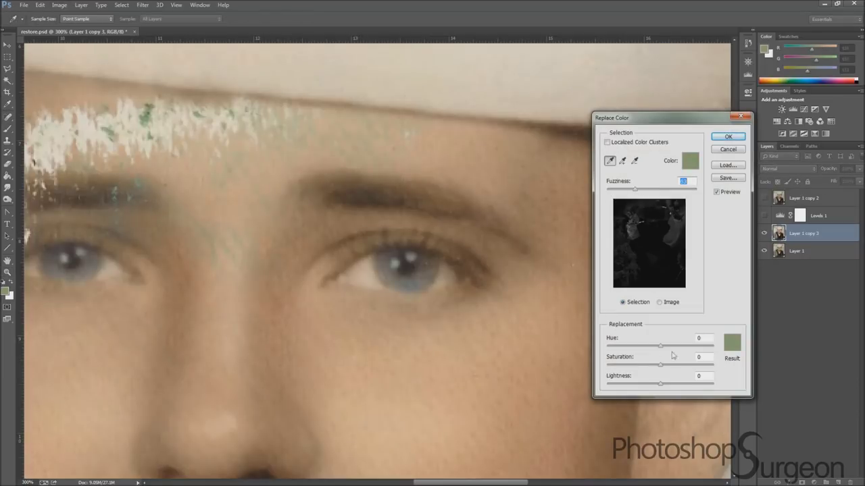
Step: Zoom to 400% and spot-heal the skin beside the sailor's eye
text(81)
drag(660, 346, 635, 346)
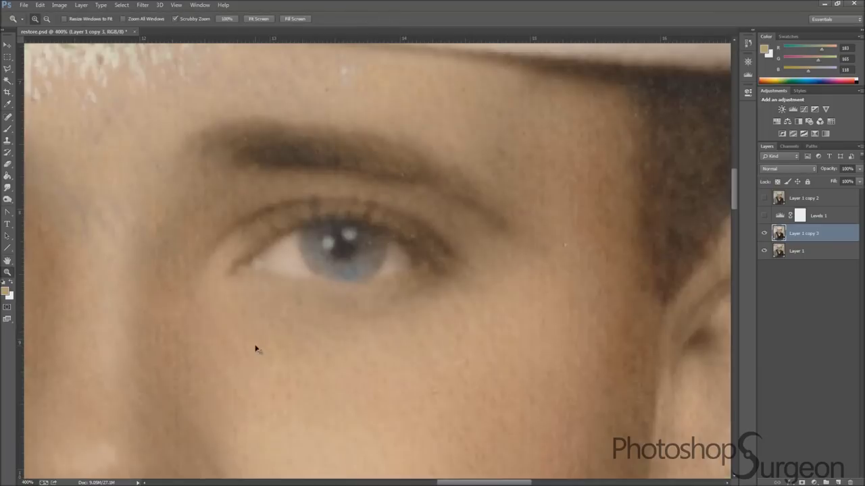
right_click(7, 116)
click(68, 131)
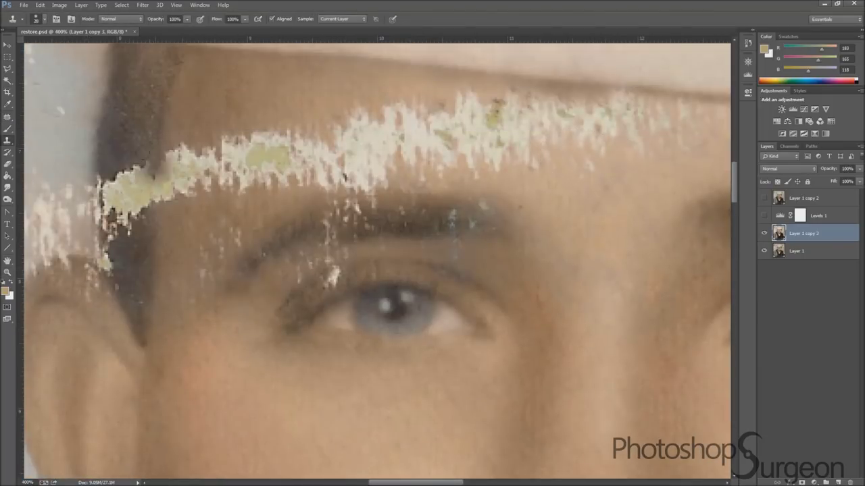
Step: Clone Stamp at size 15 over the white crack above the brow
drag(243, 145, 128, 196)
drag(196, 182, 135, 202)
mouse_move(135, 169)
mouse_down()
mouse_move(105, 230)
mouse_move(88, 209)
mouse_up()
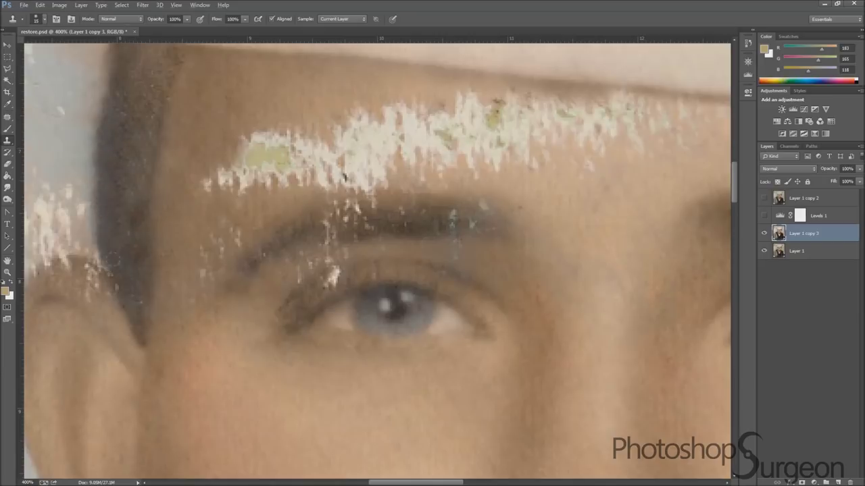
drag(91, 249, 201, 278)
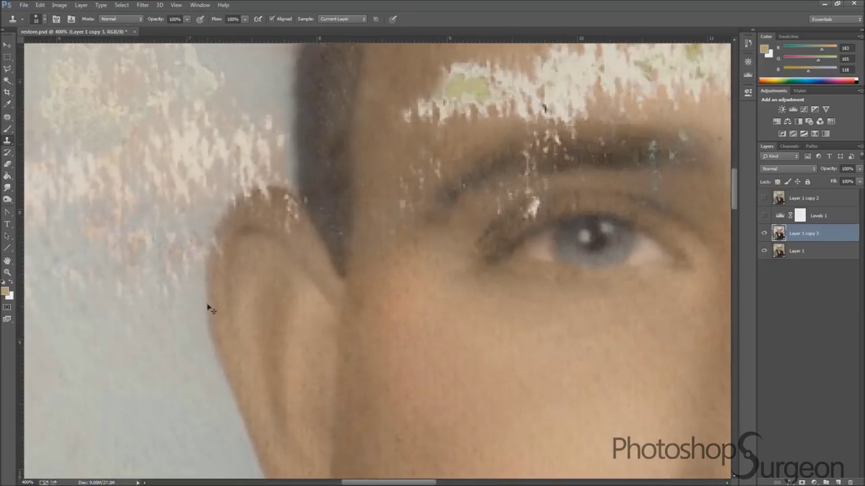
scroll(200, 250, up, 1)
key(j)
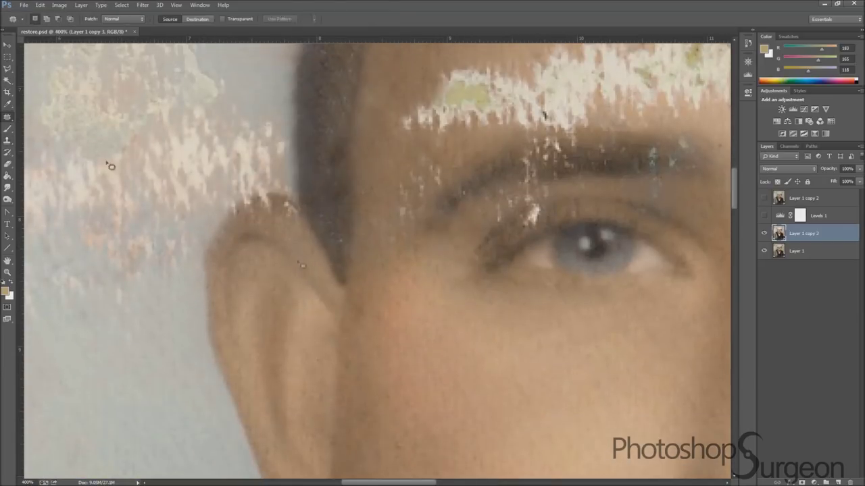
key(s)
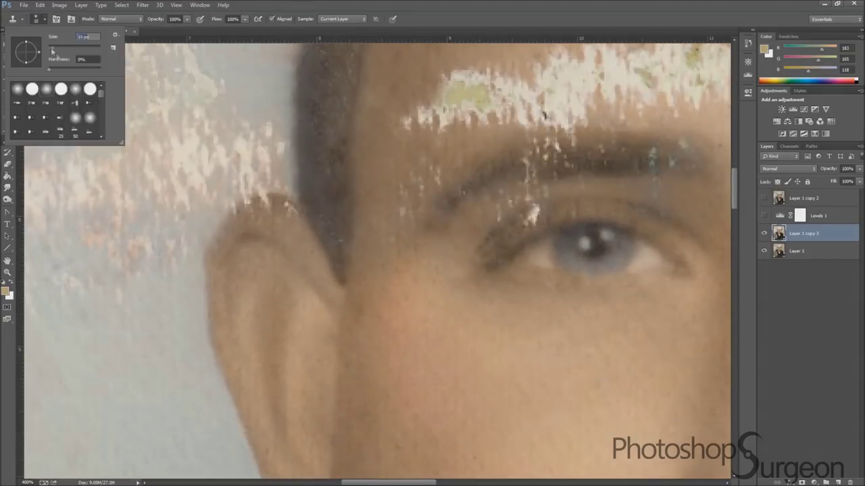
scroll(99, 202, down, 3)
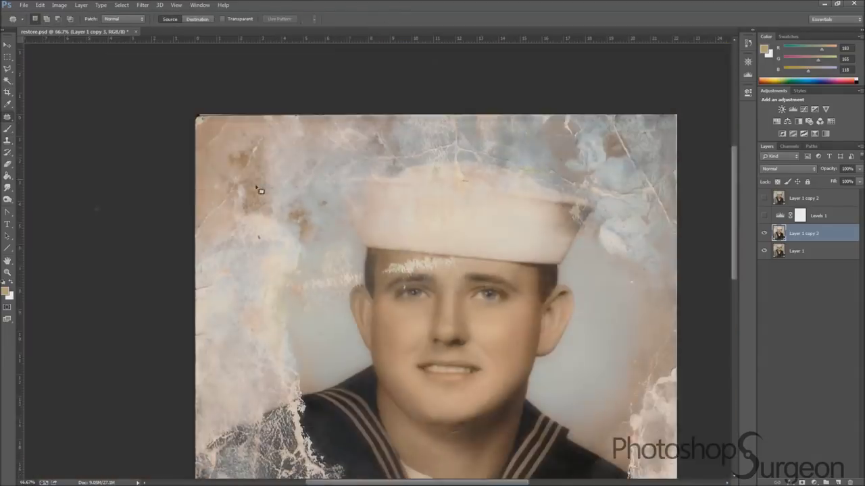
Step: Clone away the white specks beside the sailor's left eyebrow
scroll(182, 167, up, 3)
drag(215, 167, 251, 145)
key(j)
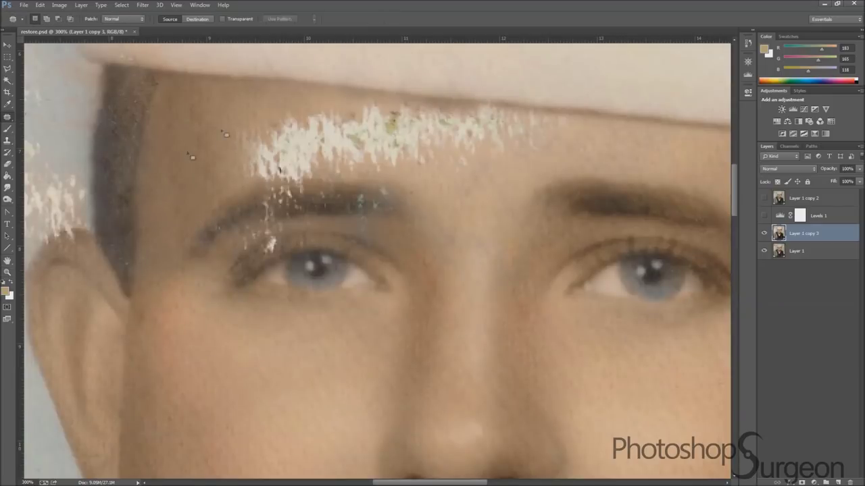
key(s)
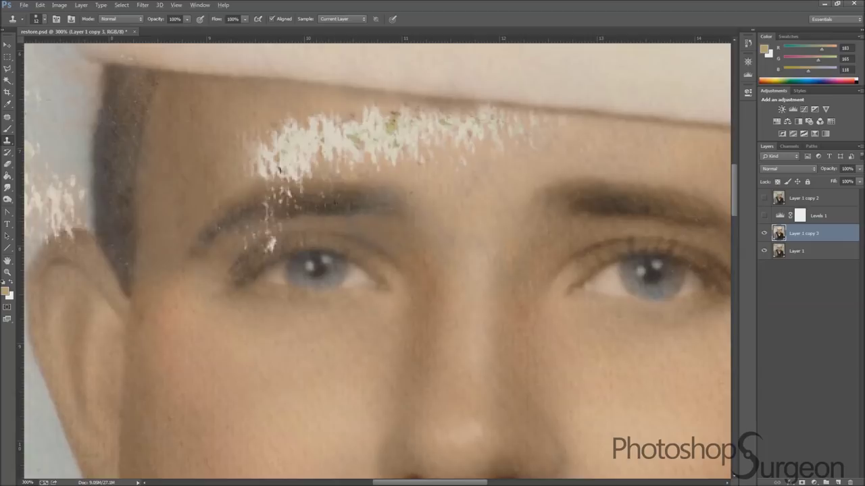
key(j)
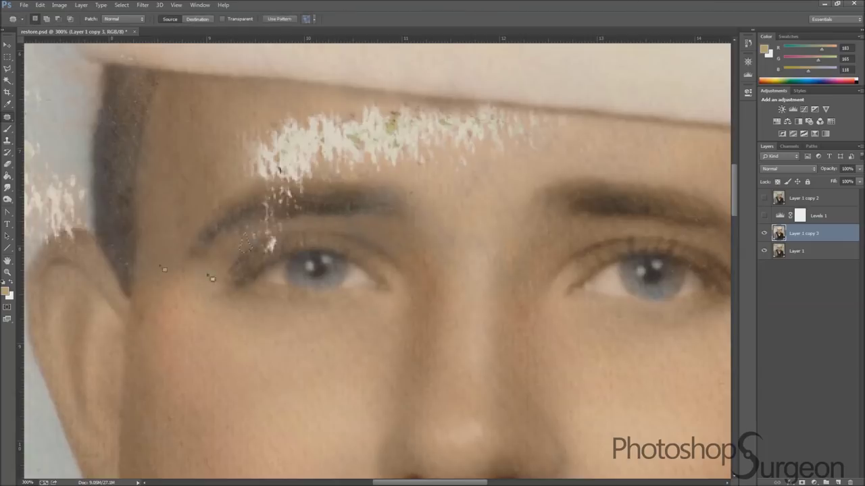
Step: Patch over the pale crease on the sailor's neck below the chin
scroll(334, 143, down, 3)
key(s)
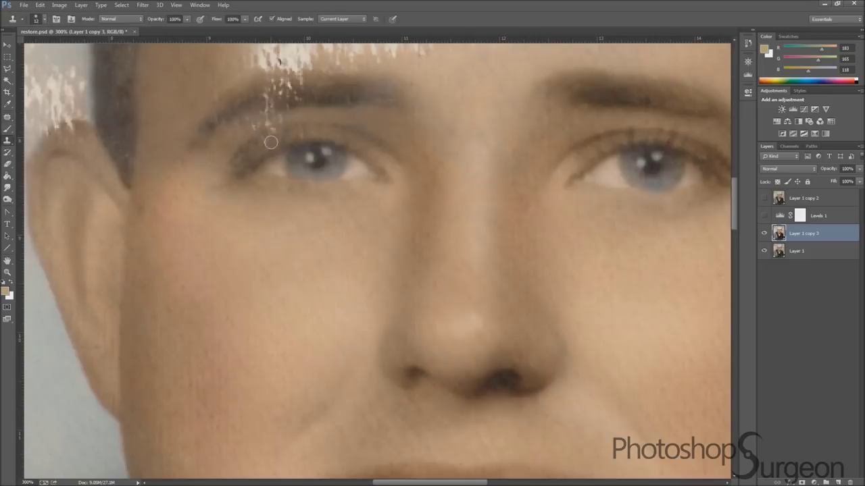
scroll(268, 127, up, 2)
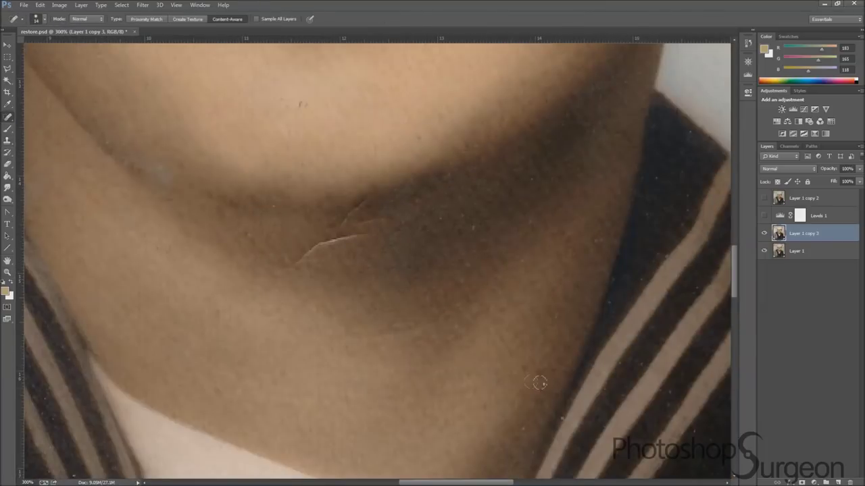
drag(375, 219, 348, 206)
Step: Deselect the neck patch and bring the left collar and teeth into view
key(ctrl+d)
key(s)
scroll(418, 210, up, 3)
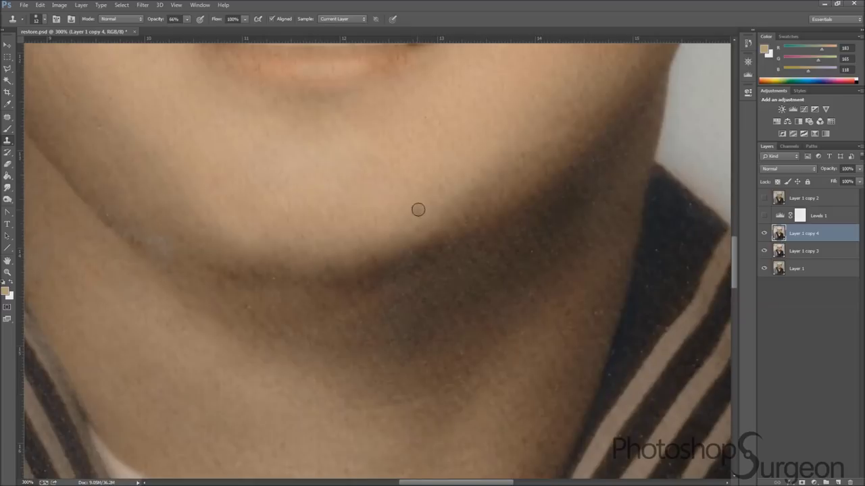
key(j)
scroll(100, 183, up, 3)
drag(100, 183, 200, 219)
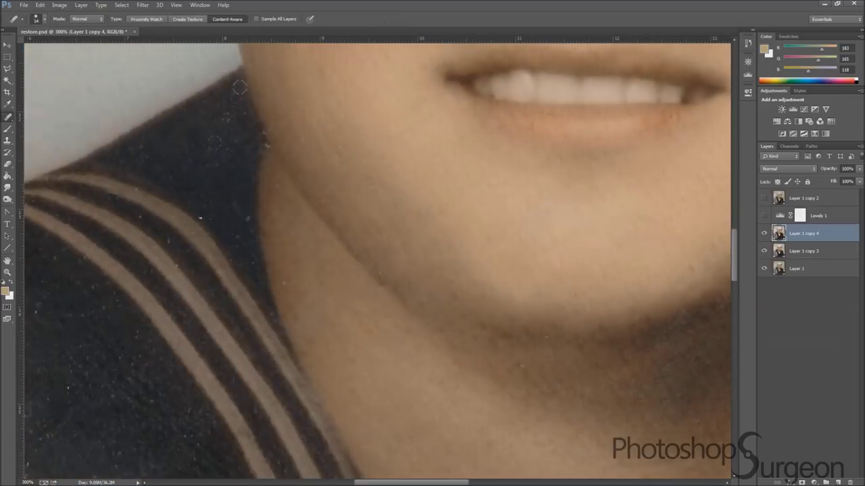
Step: Zoom in on the forehead and clone over its white crack
drag(277, 152, 128, 195)
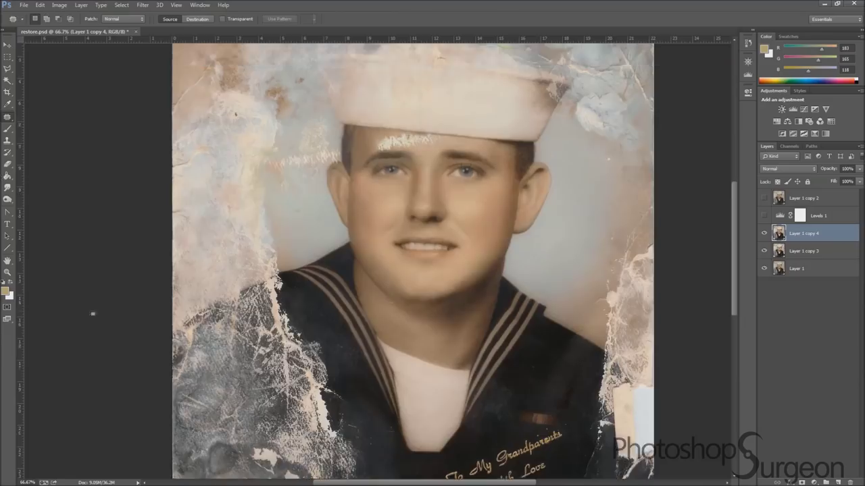
scroll(128, 196, up, 3)
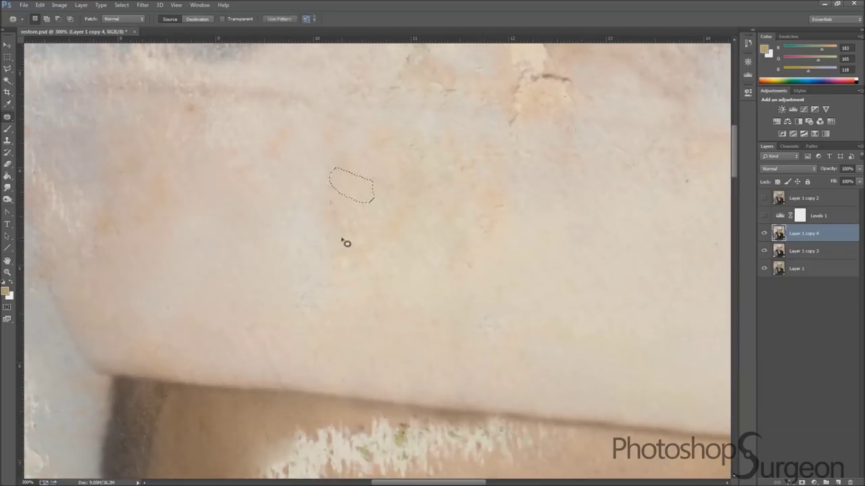
scroll(125, 232, up, 3)
scroll(477, 140, down, 1)
scroll(563, 158, down, 2)
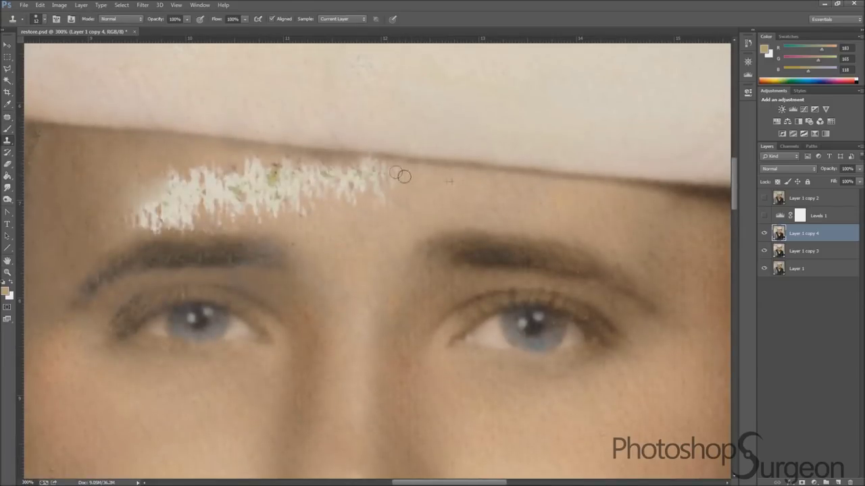
mouse_move(403, 174)
mouse_down()
mouse_move(303, 180)
mouse_move(250, 158)
mouse_up()
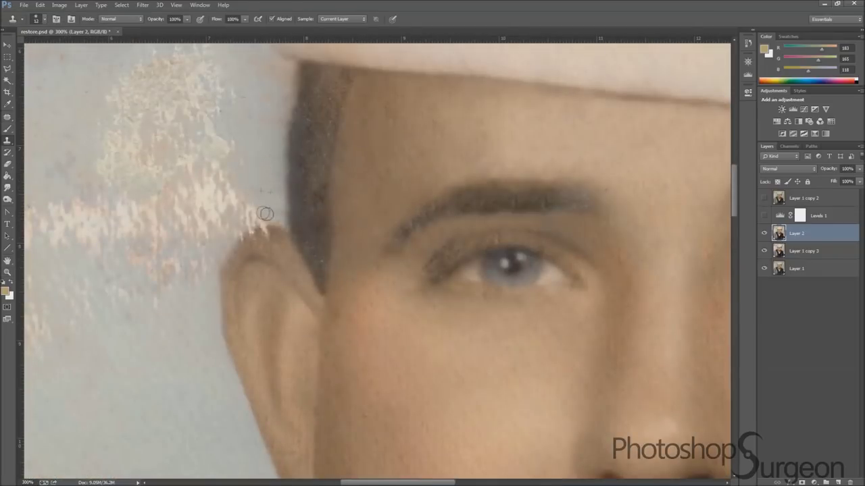
Step: Clone over the brown stain and background damage at the hat's right edge
scroll(265, 213, up, 3)
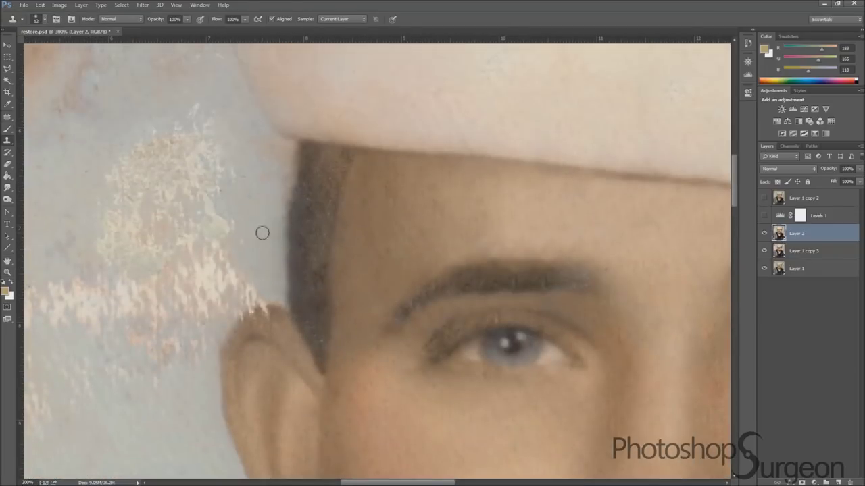
scroll(252, 181, down, 4)
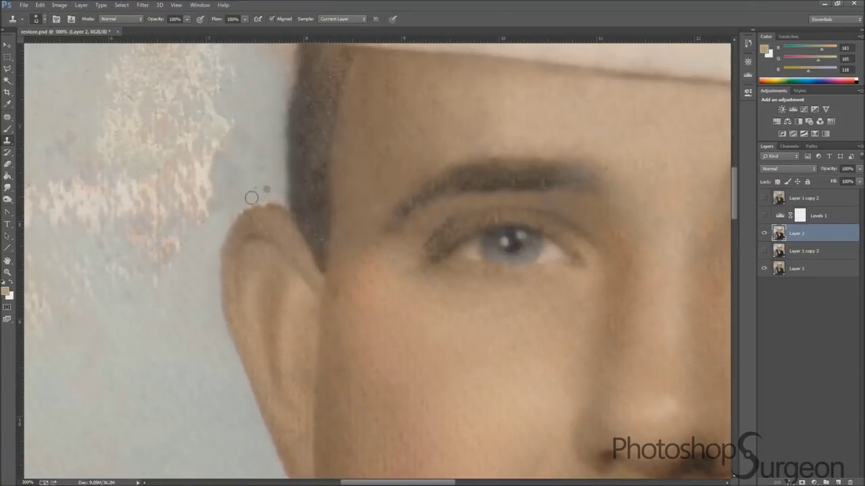
key(j)
scroll(264, 199, left, 3)
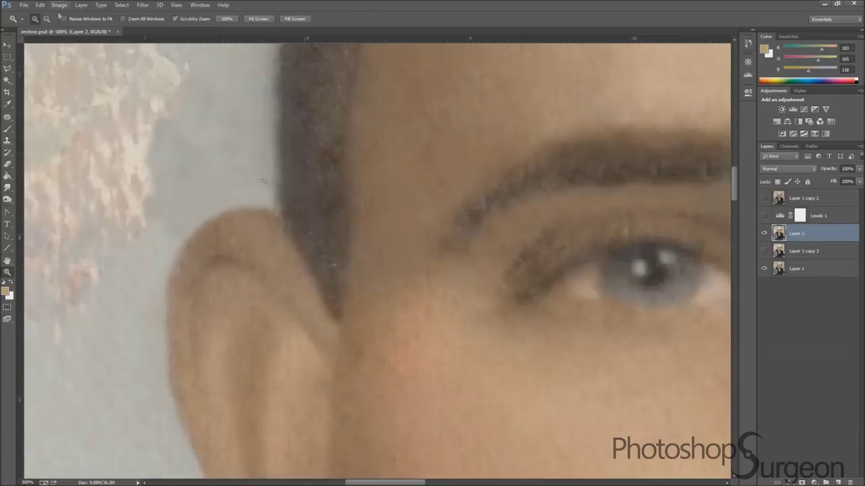
key(ctrl+minus)
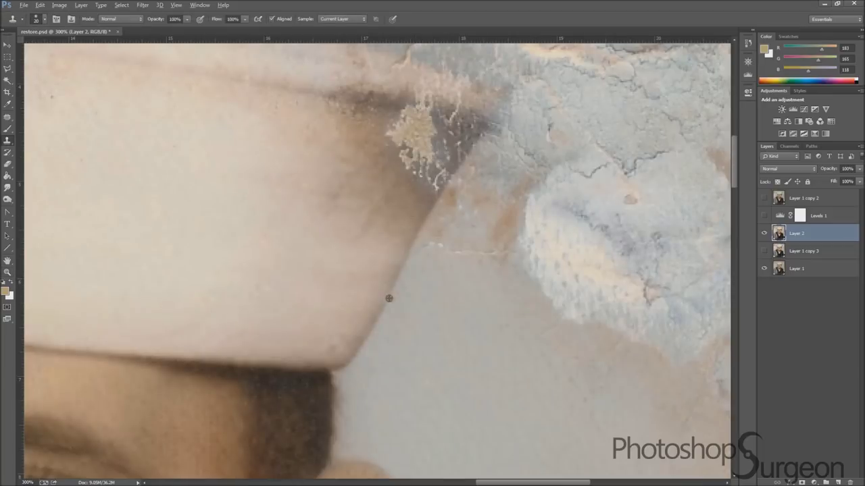
drag(435, 222, 483, 168)
Step: Patch the dark stain near the right end of the cap brim
scroll(378, 260, up, 3)
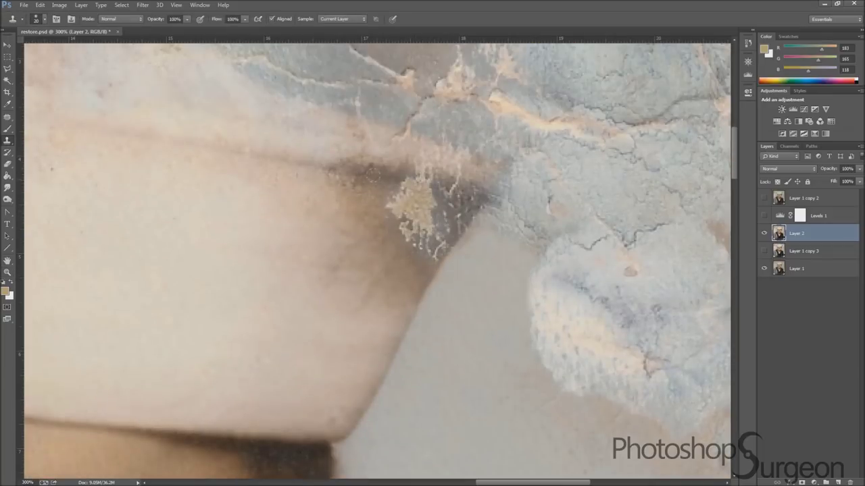
key(j)
drag(329, 189, 340, 216)
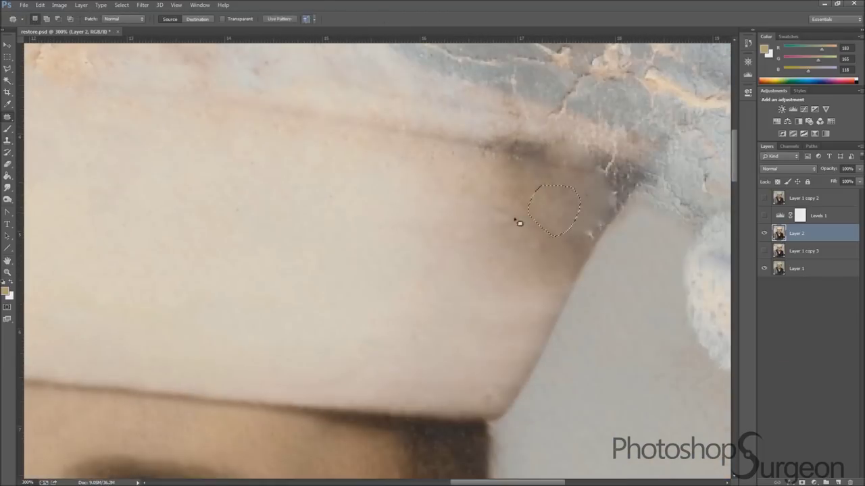
drag(611, 166, 633, 184)
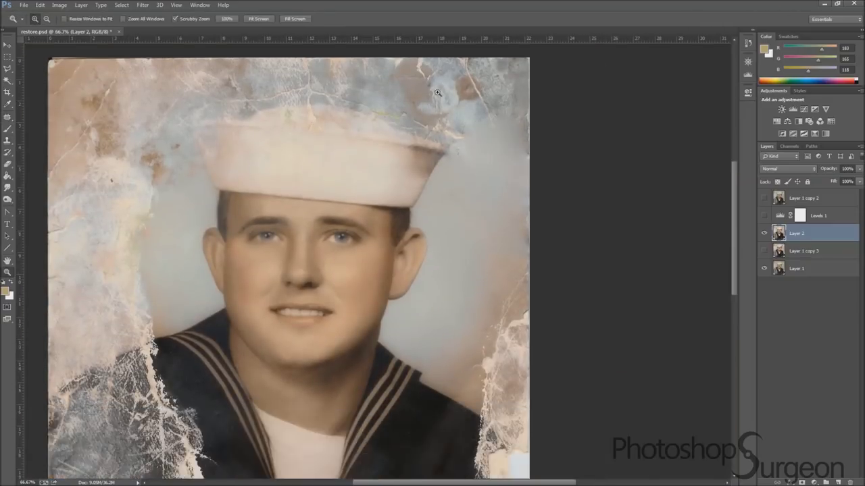
Step: Lasso and patch the green stain and blotches on the left side of the cap
scroll(264, 137, down, 1)
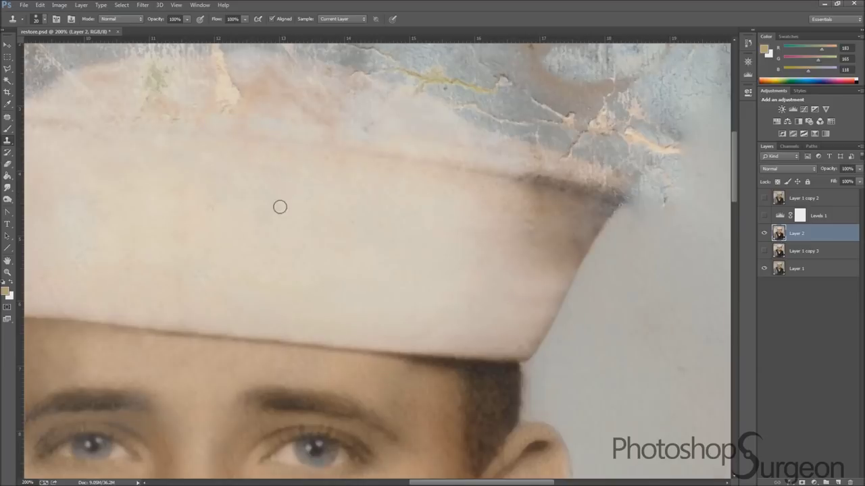
scroll(279, 207, left, 3)
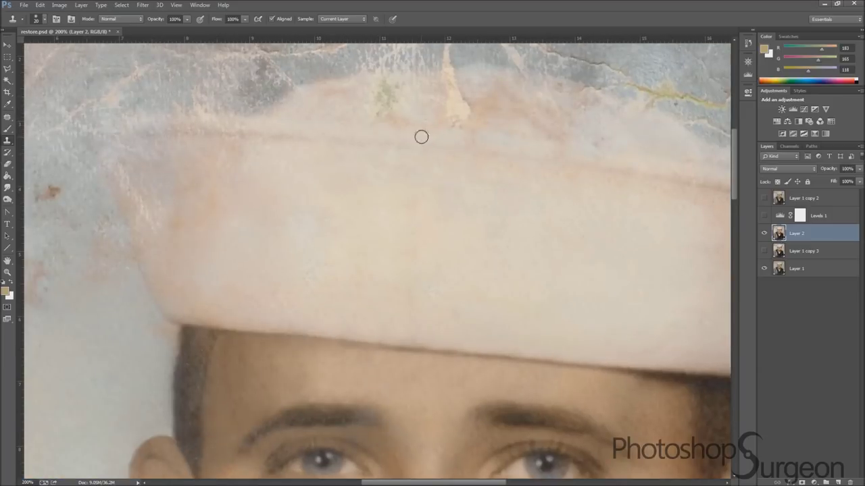
key(j)
drag(405, 95, 473, 110)
scroll(431, 144, up, 2)
drag(141, 235, 403, 169)
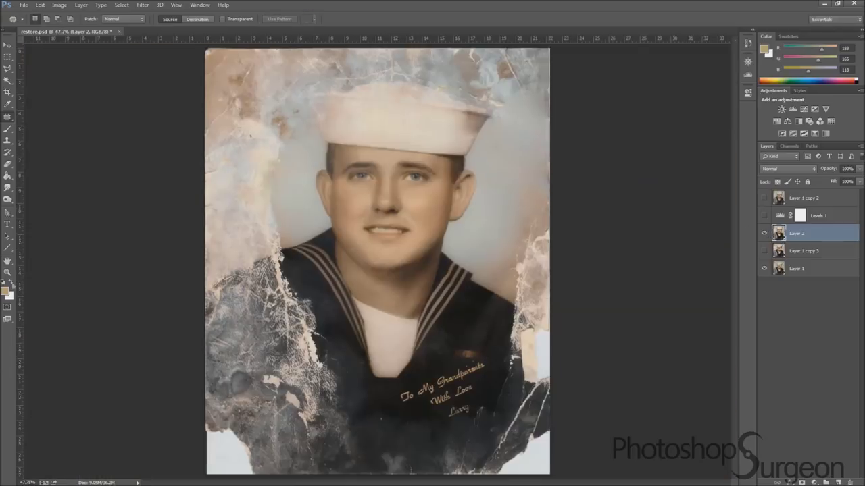
drag(269, 149, 257, 231)
key(s)
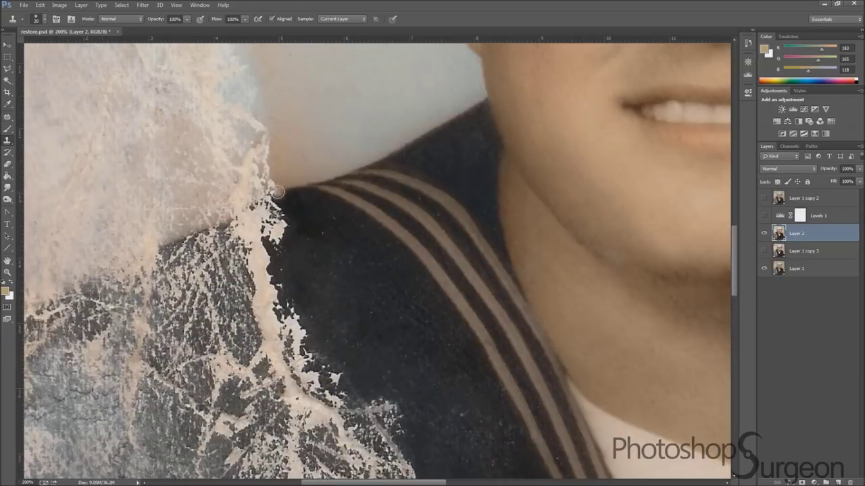
Step: Clone dark jacket over the white tears along the left collar edge
drag(263, 193, 265, 215)
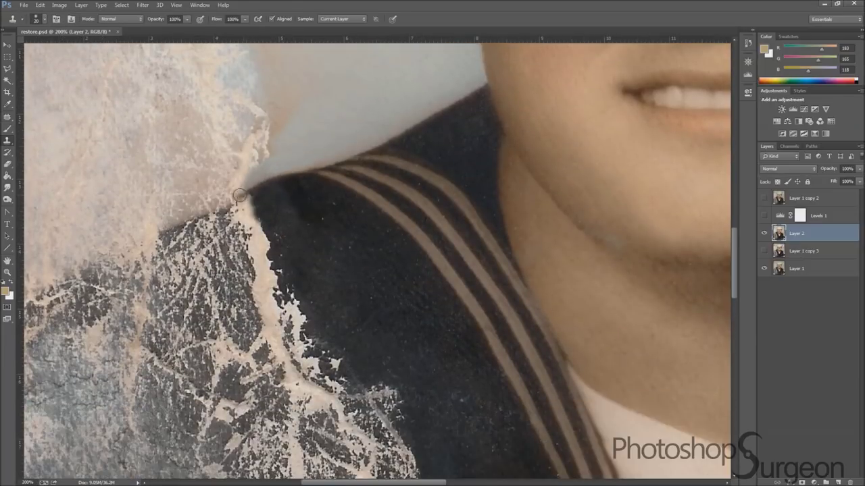
drag(240, 200, 297, 291)
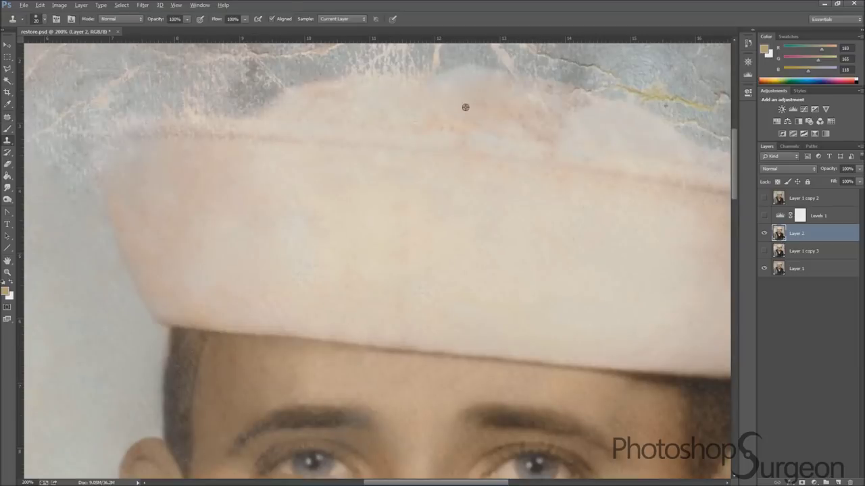
key(j)
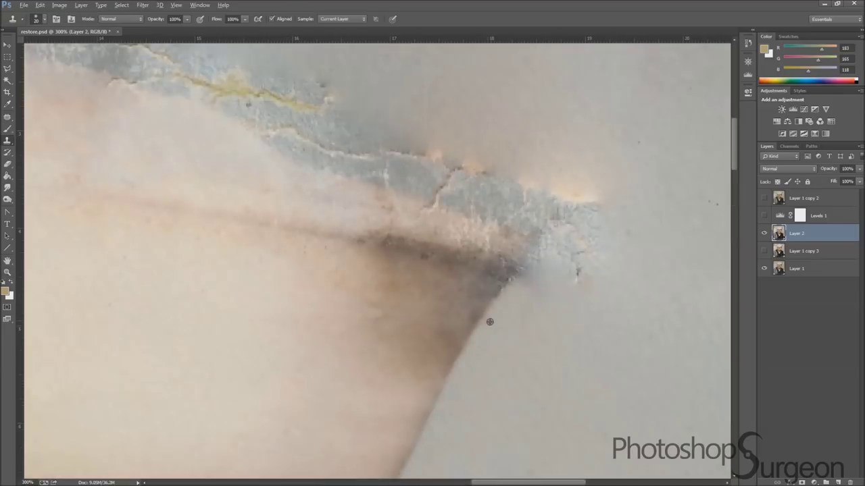
Step: Clone smooth grey wall over the burnt, cracked texture along the cap's top edge
mouse_move(490, 322)
mouse_down()
mouse_move(560, 247)
mouse_move(514, 176)
mouse_move(473, 203)
mouse_move(446, 192)
mouse_move(406, 81)
mouse_up()
scroll(405, 81, up, 3)
drag(337, 237, 426, 167)
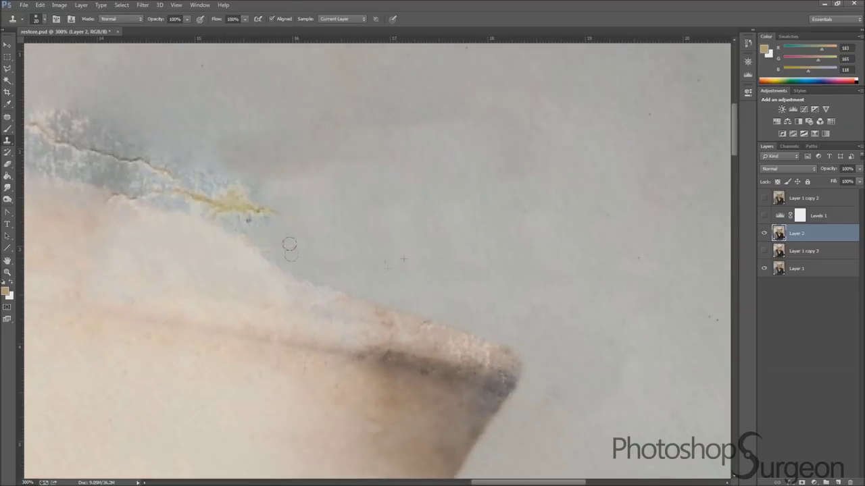
drag(289, 243, 526, 200)
mouse_move(426, 155)
mouse_down()
mouse_move(425, 108)
mouse_move(243, 115)
mouse_up()
drag(241, 239, 458, 258)
mouse_move(324, 122)
mouse_down()
mouse_move(249, 137)
mouse_move(210, 116)
mouse_up()
scroll(169, 162, left, 5)
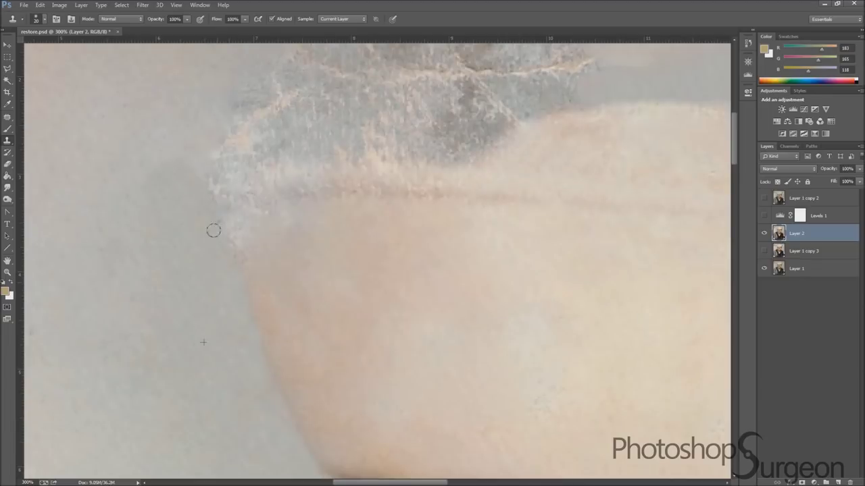
mouse_move(193, 177)
mouse_down()
mouse_move(385, 56)
mouse_move(574, 106)
mouse_move(604, 97)
mouse_move(392, 116)
mouse_move(425, 115)
mouse_up()
Step: At 66.7% zoom, patch the stained wall right of the hat and the top-left corner
key(ctrl+0)
click(8, 273)
click(492, 135)
key(j)
drag(483, 165, 481, 218)
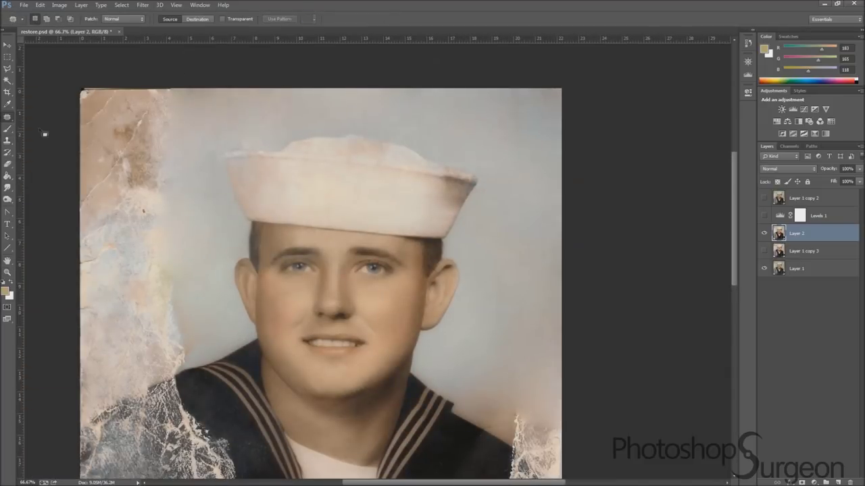
mouse_move(43, 134)
mouse_down()
mouse_move(220, 124)
mouse_move(256, 152)
mouse_up()
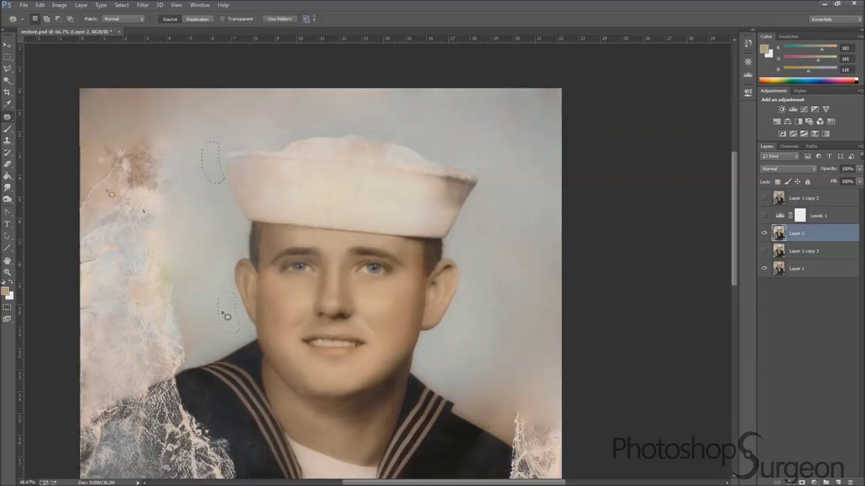
Step: Patch the stained wall left of the face and deselect
scroll(177, 112, down, 2)
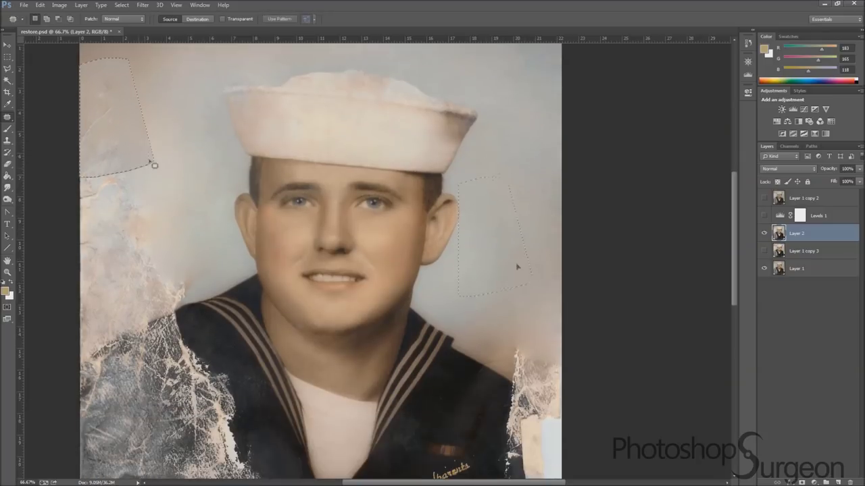
scroll(455, 234, down, 3)
drag(177, 147, 200, 220)
key(ctrl+d)
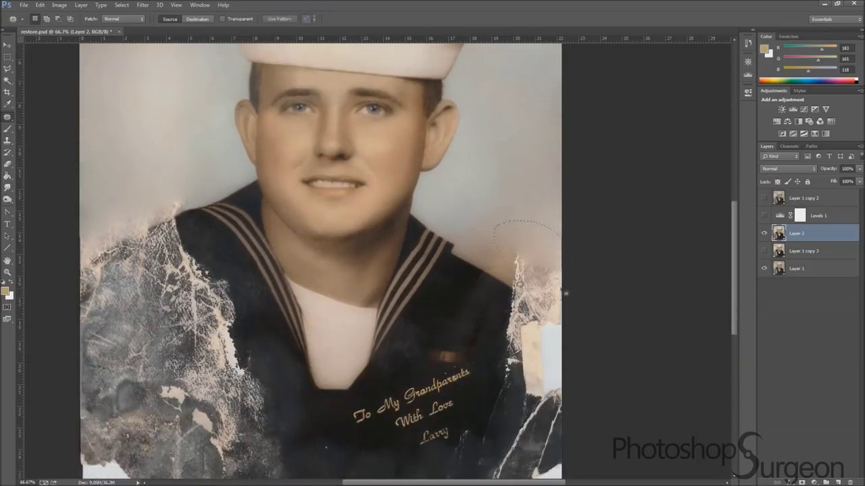
scroll(369, 128, up, 2)
key(s)
scroll(237, 251, down, 5)
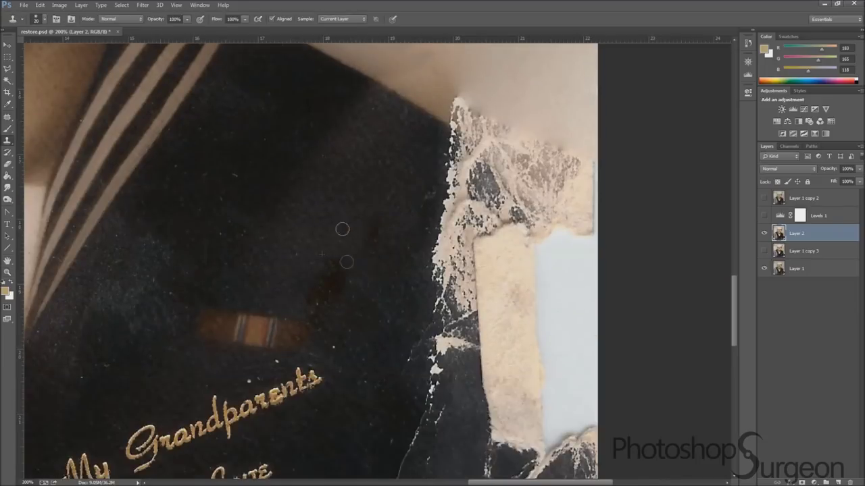
Step: Patch a frayed section of the cap's top rim
scroll(304, 231, down, 4)
scroll(374, 137, left, 8)
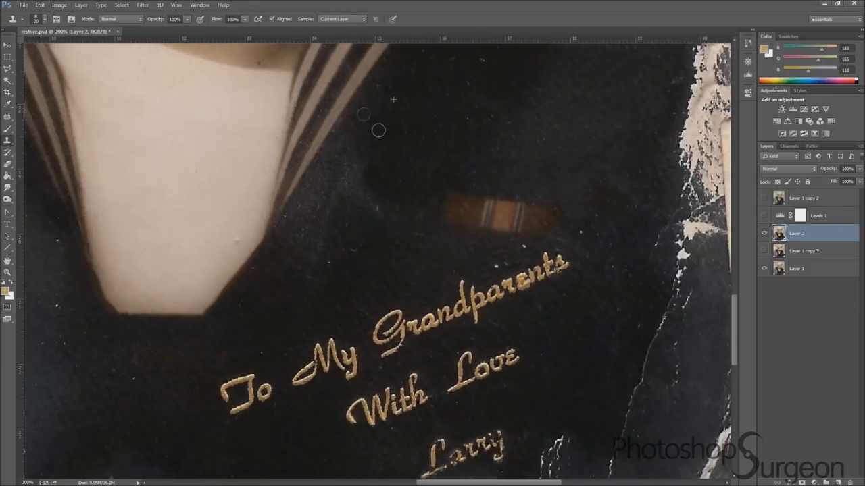
scroll(327, 216, up, 1)
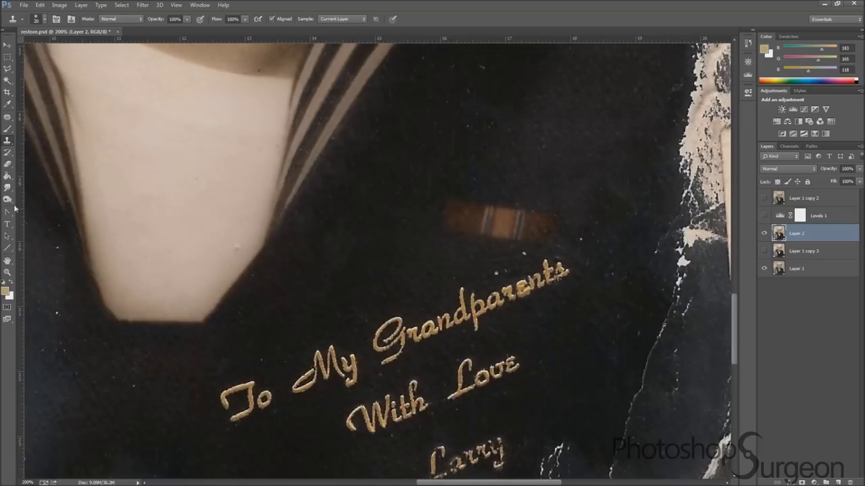
key(j)
scroll(378, 257, down, 3)
scroll(395, 156, up, 3)
drag(365, 140, 395, 158)
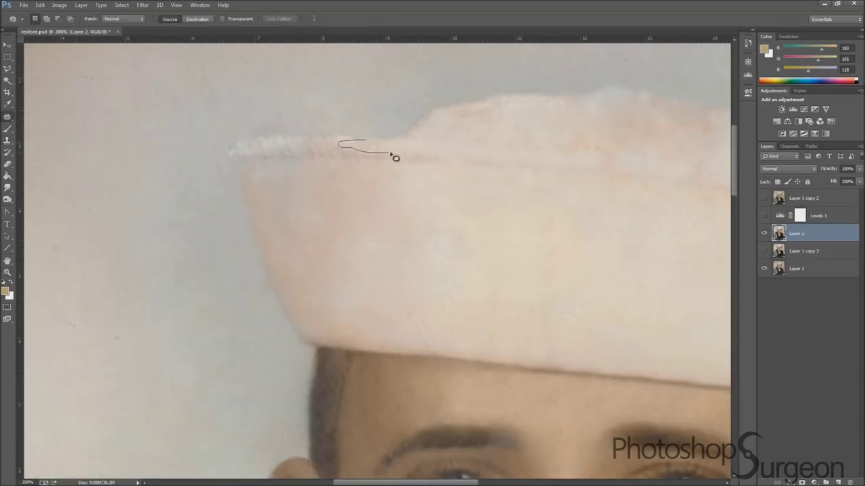
Step: Patch the ragged right edge of the cap and begin a polygonal outline of a jacket piece
scroll(301, 164, down, 5)
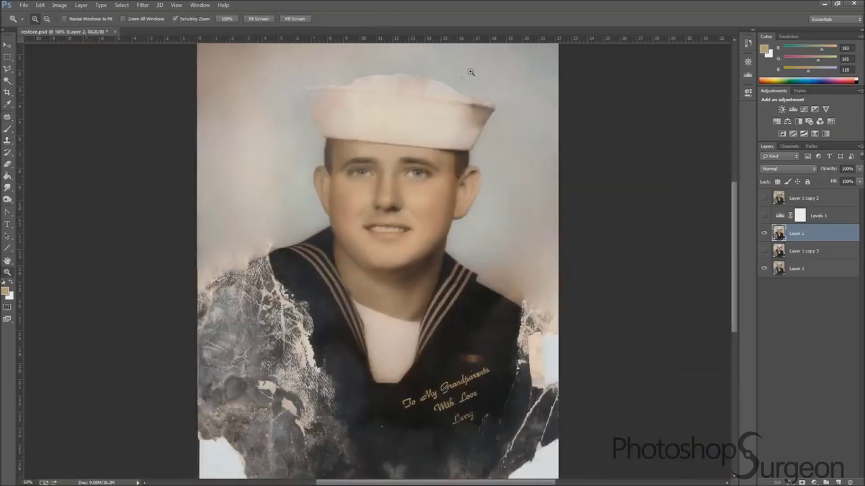
scroll(405, 135, up, 5)
drag(287, 159, 336, 169)
scroll(358, 174, up, 1)
scroll(358, 174, down, 5)
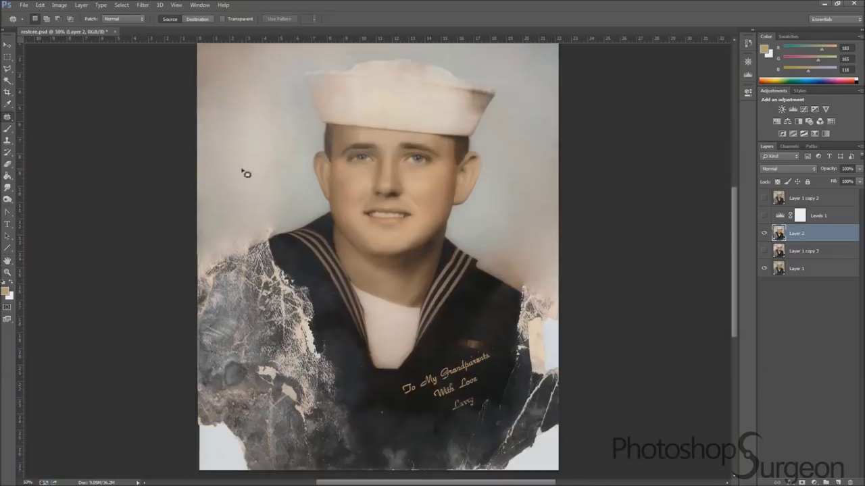
scroll(477, 209, up, 3)
key(l)
click(402, 221)
Step: Copy a lasso-selected jacket piece to its own layer and move it over the torn right shoulder
click(416, 210)
key(ctrl+j)
key(v)
drag(437, 255, 511, 300)
key(ctrl+d)
key(e)
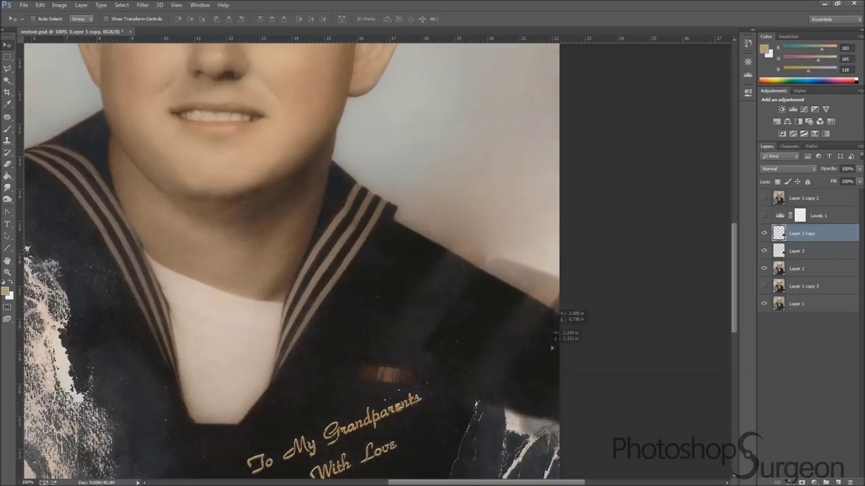
Step: Duplicate the jacket layer and patch the tear along the right edge with clean wall texture
key(ctrl+j)
key(j)
drag(554, 215, 553, 284)
drag(550, 247, 512, 207)
key(ctrl+d)
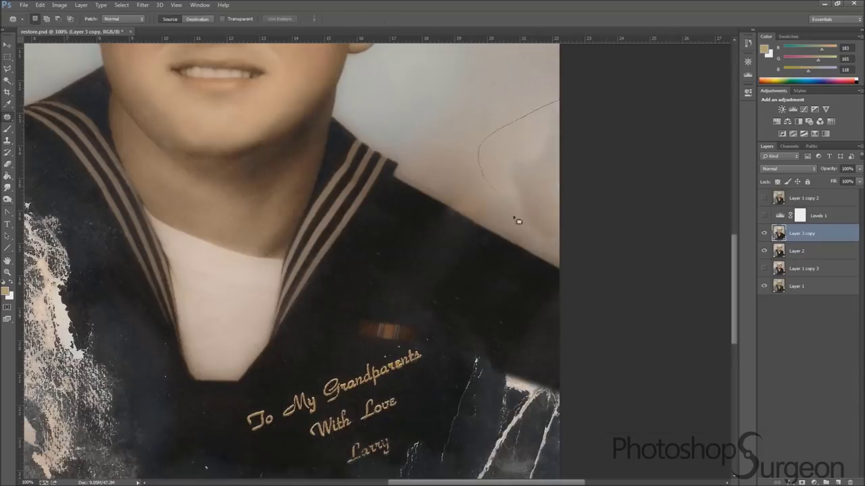
scroll(473, 209, down, 5)
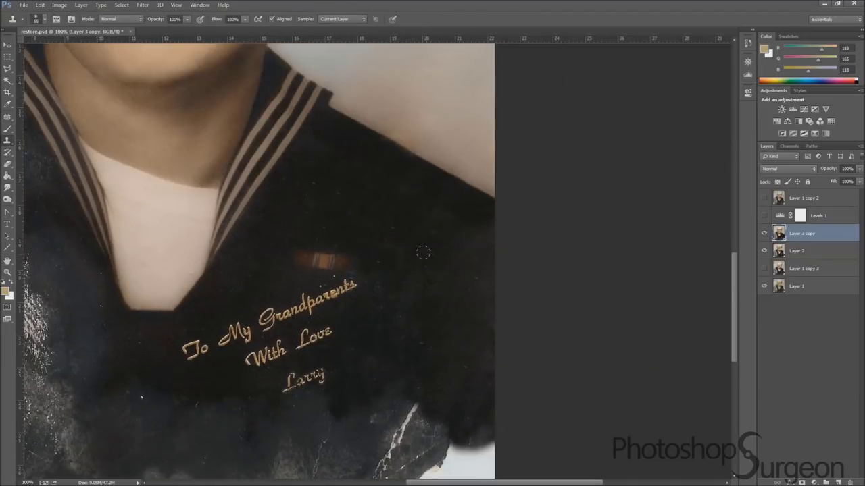
Step: Zoom out over the jacket and clear the finished patch selections
scroll(423, 253, down, 5)
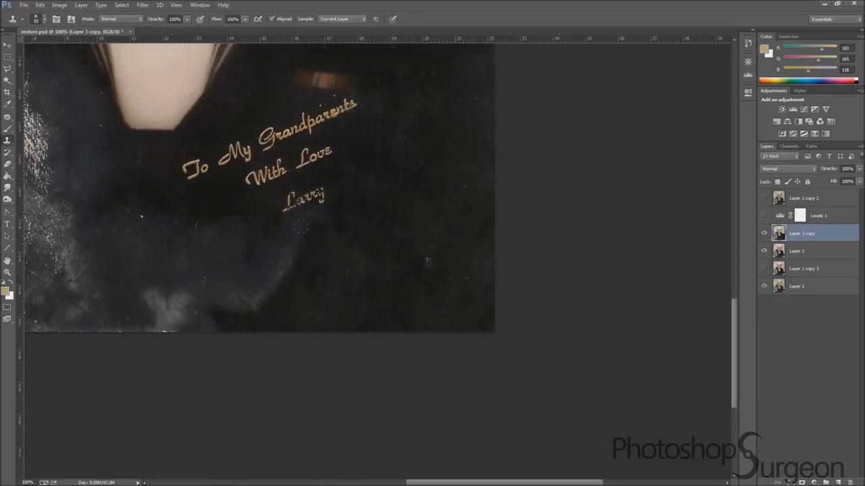
key(ctrl+minus)
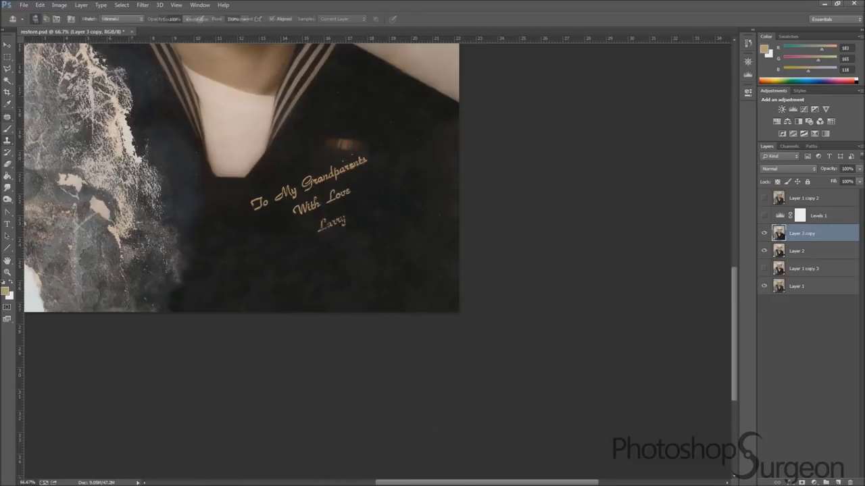
scroll(406, 189, up, 2)
key(ctrl+d)
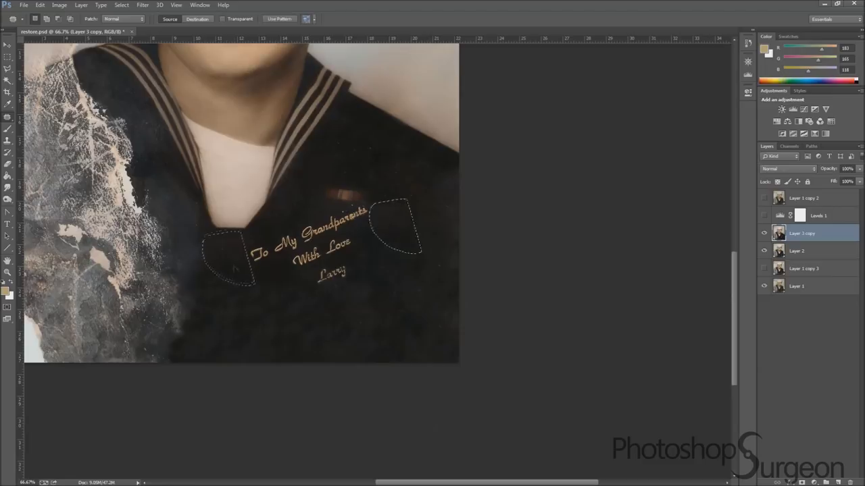
scroll(278, 228, up, 2)
scroll(263, 237, left, 5)
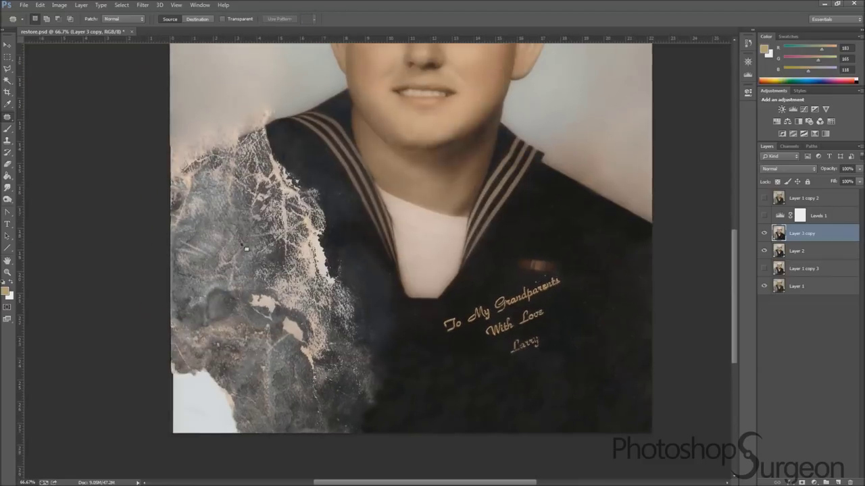
Step: Paste the jacket copy over the left shoulder, start a warp and make it partly see-through
click(39, 5)
click(75, 110)
key(5)
key(5)
click(40, 5)
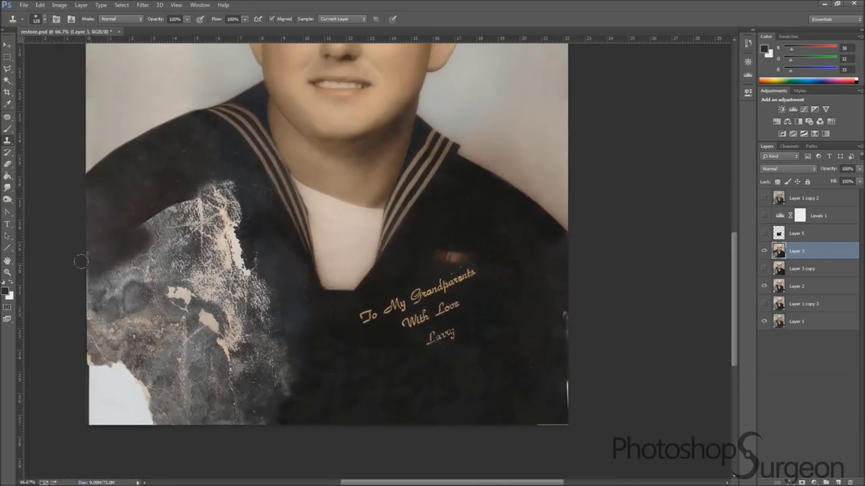
Step: Clone jacket texture down over the damaged left shoulder
mouse_move(106, 212)
mouse_down()
mouse_move(203, 284)
mouse_move(109, 290)
mouse_up()
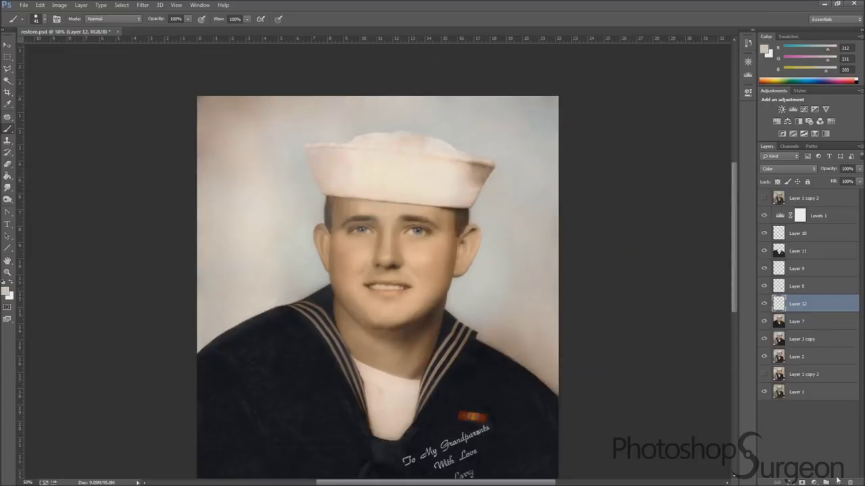
Step: Add a new empty touch-up layer and zoom in on the hat and collar with the Brush
click(837, 480)
key(ctrl+1)
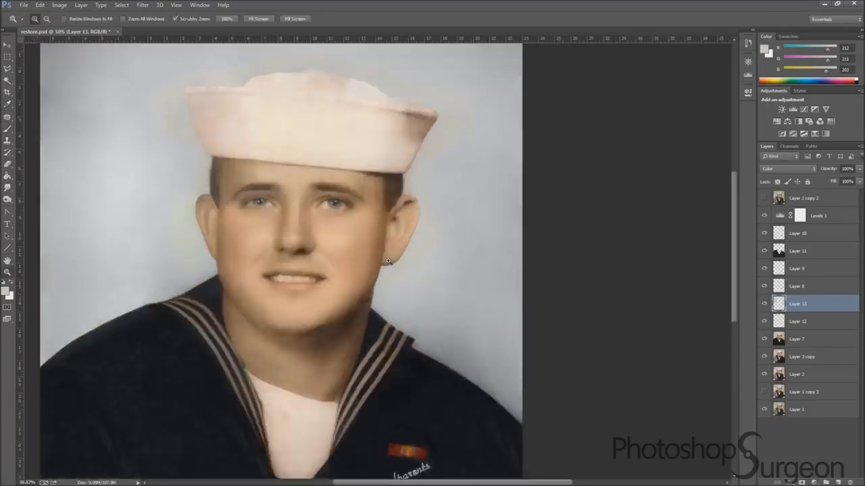
click(388, 260)
key(b)
scroll(389, 304, up, 3)
scroll(357, 129, down, 2)
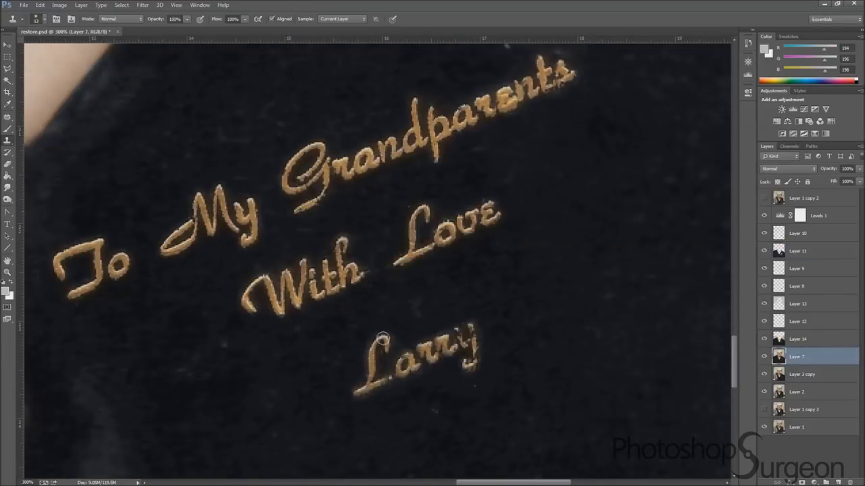
Step: Zoom out to view the whole portrait
scroll(378, 343, left, 2)
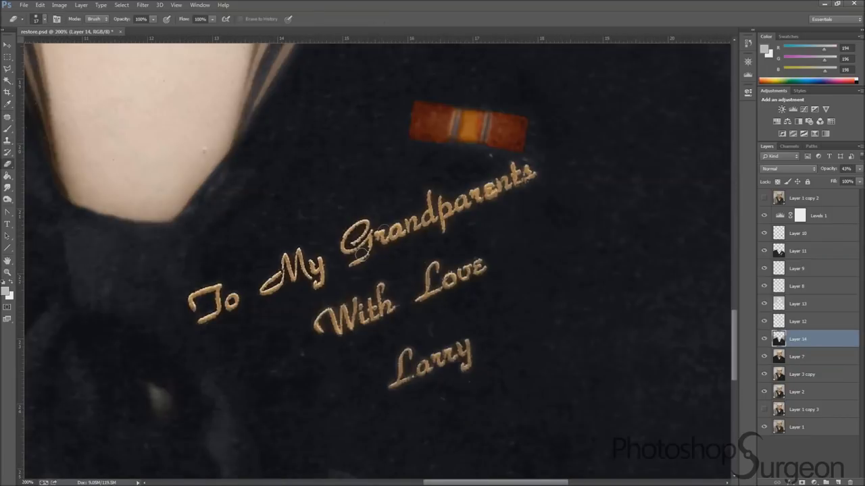
key(ctrl+minus)
key(ctrl+minus)
key(ctrl+minus)
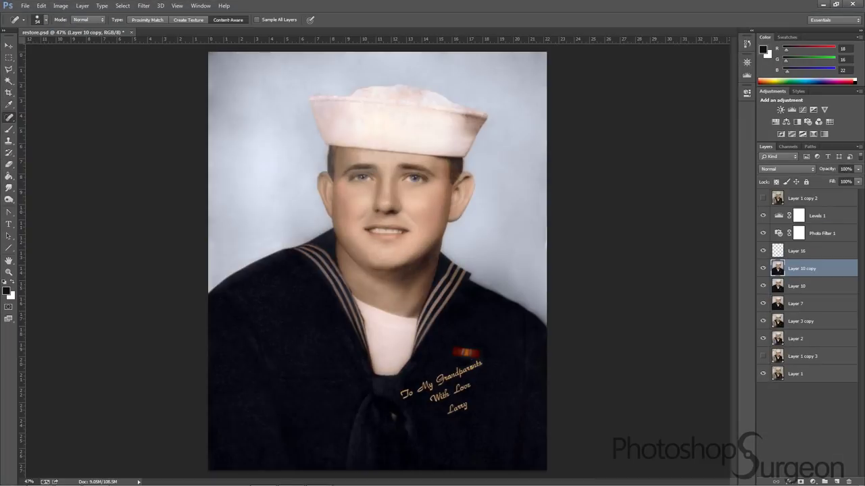
Step: Show then hide the Layer 1 copy 2 original to compare it with the restoration
click(762, 198)
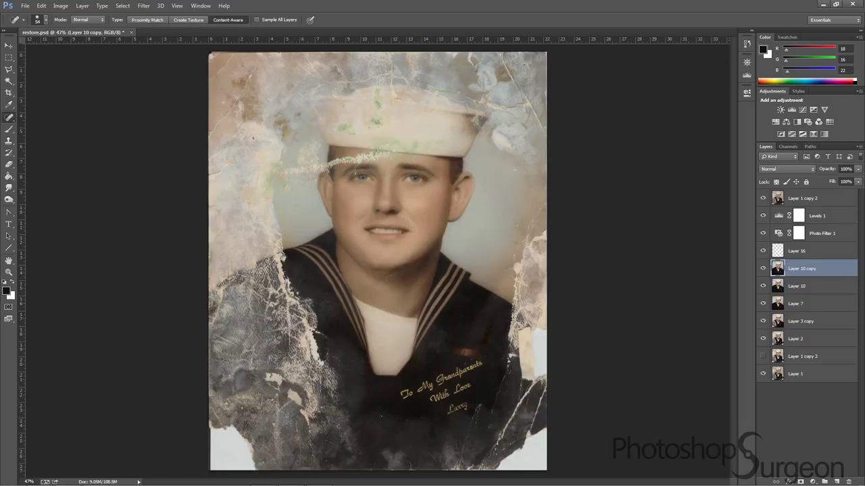
click(763, 198)
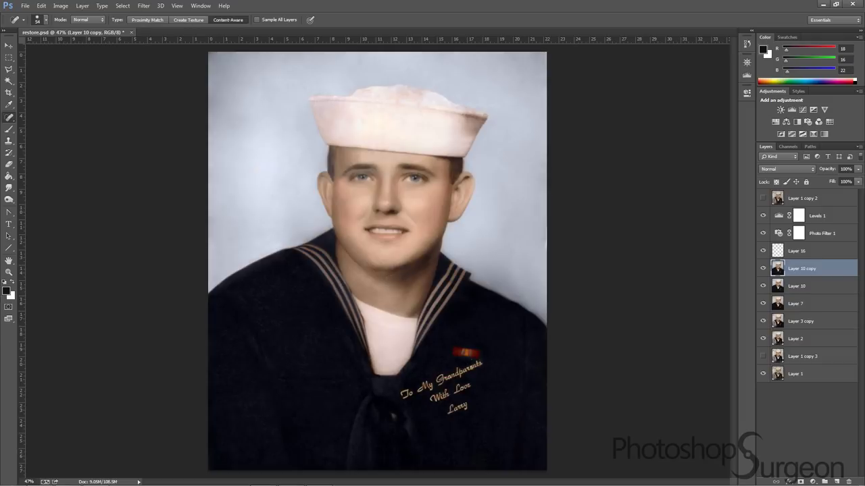